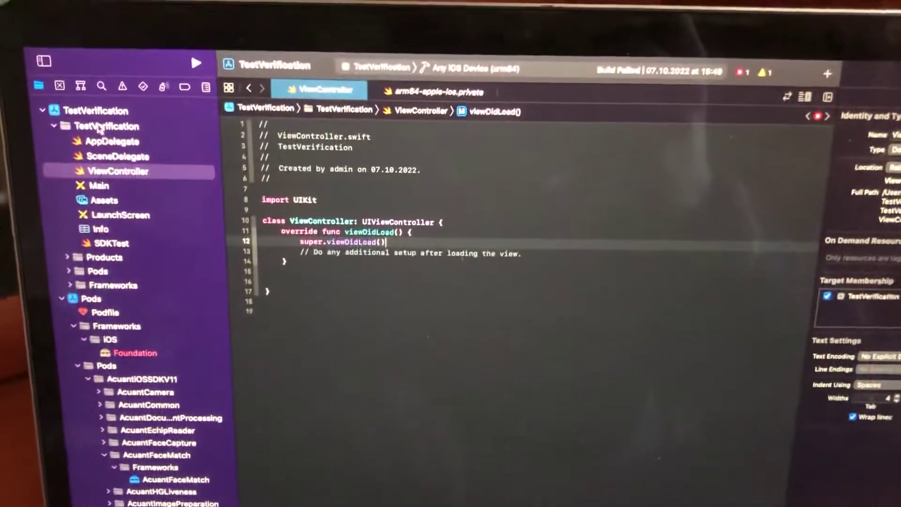
Step: Open the Add Packages dialog from Xcode's File menu
click(155, 32)
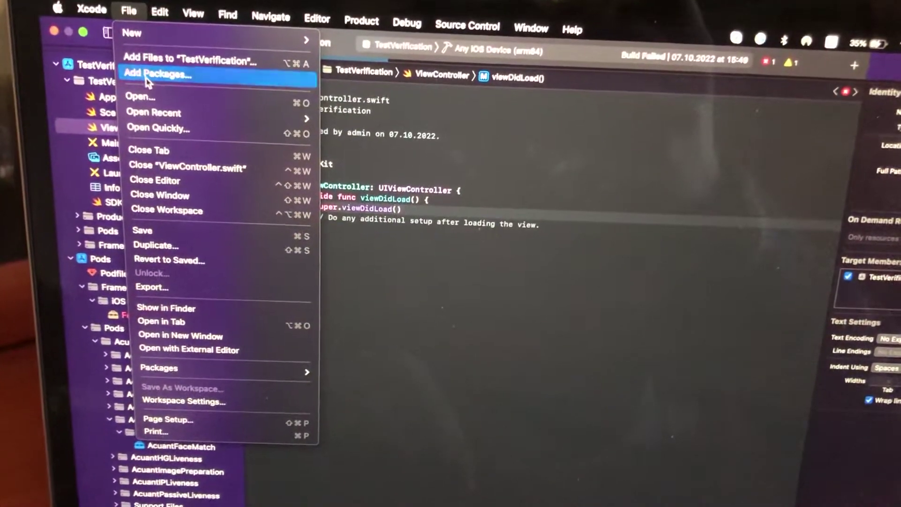
click(158, 77)
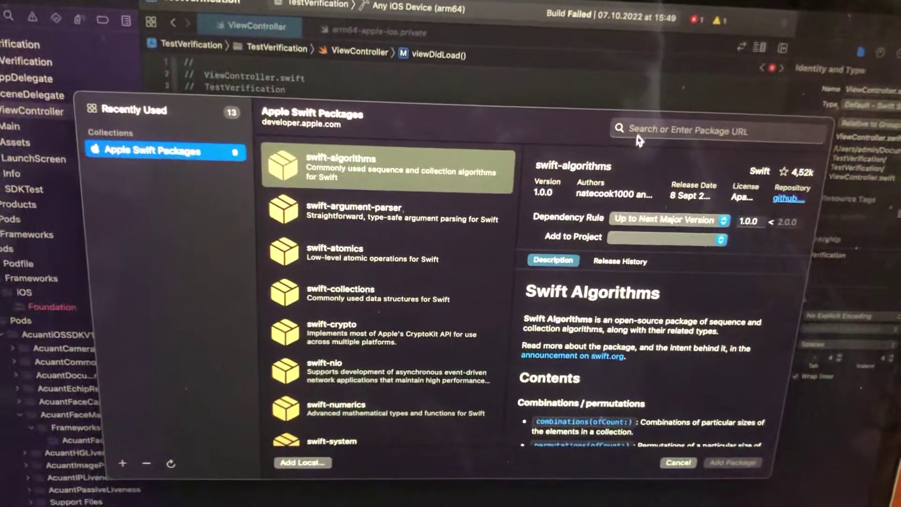
Step: Paste the Alamofire GitHub URL into the package search and target TestVerification
click(655, 135)
text(https://github.com/Alamofire/Alamofire.git)
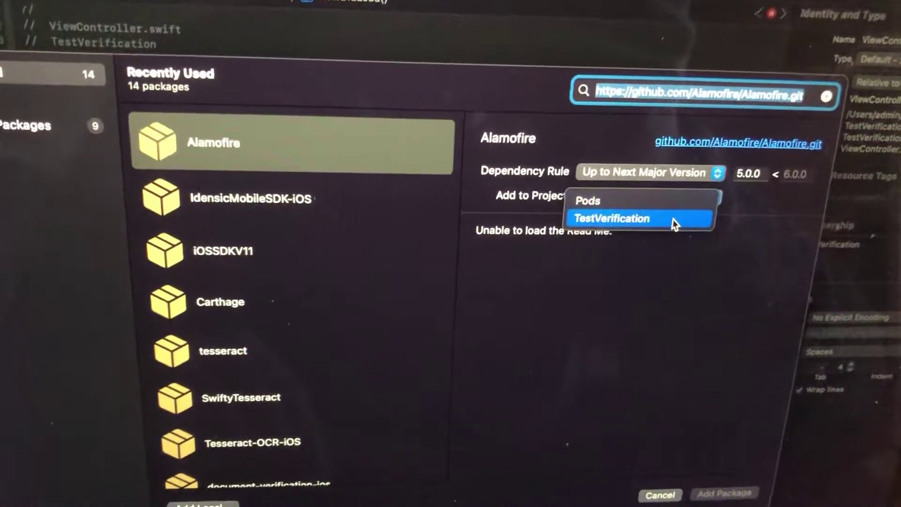
click(674, 224)
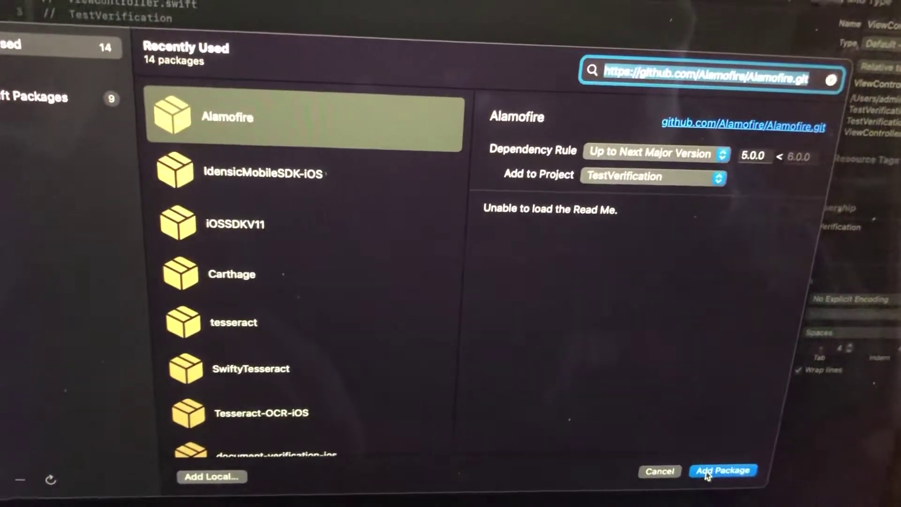
Step: Add Alamofire 5.0.0 (up to next major) and link its library to the TestVerification target
click(707, 473)
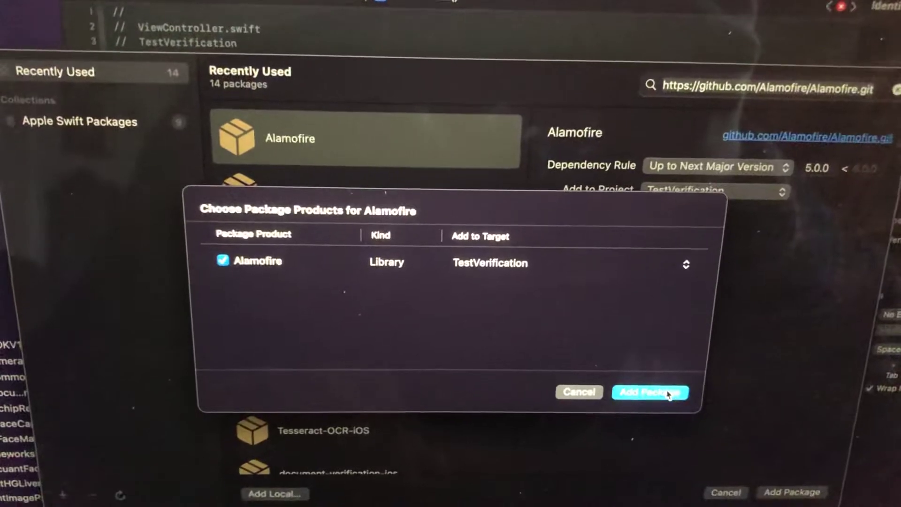
click(638, 403)
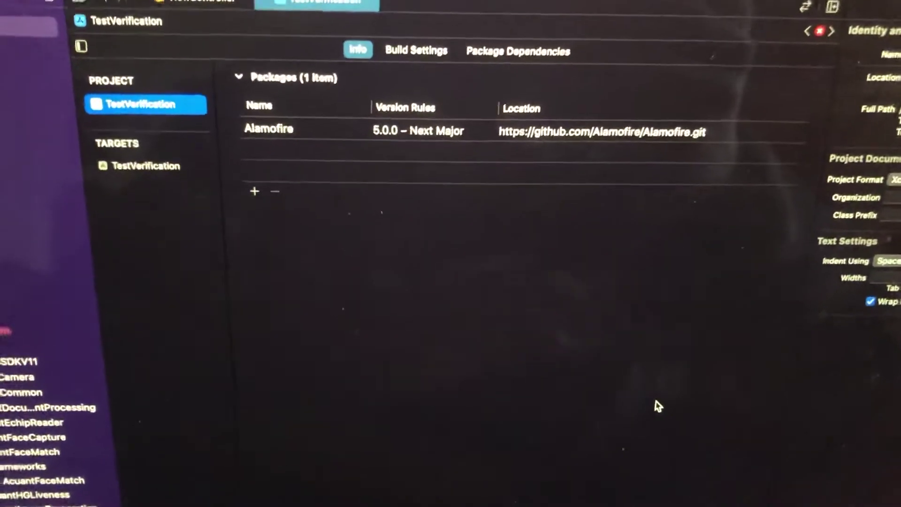